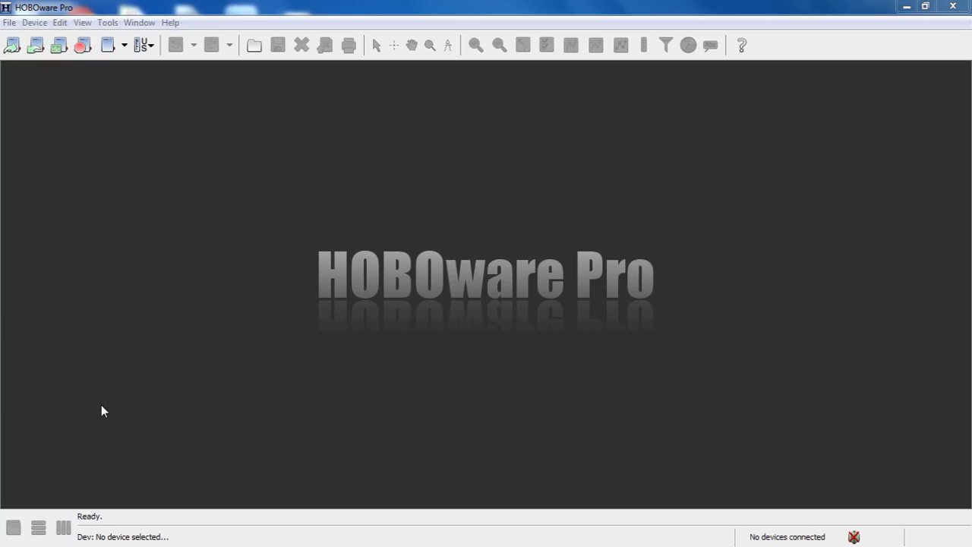
Open Raw Stream Pressure.hobo and plot only Abs Pres and Temp, with no battery series or logger events
click(9, 23)
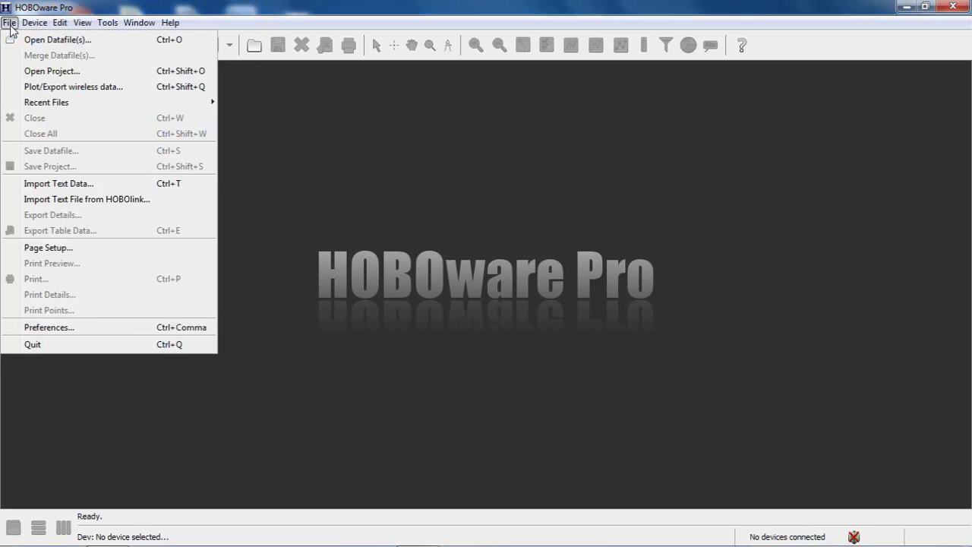
click(20, 39)
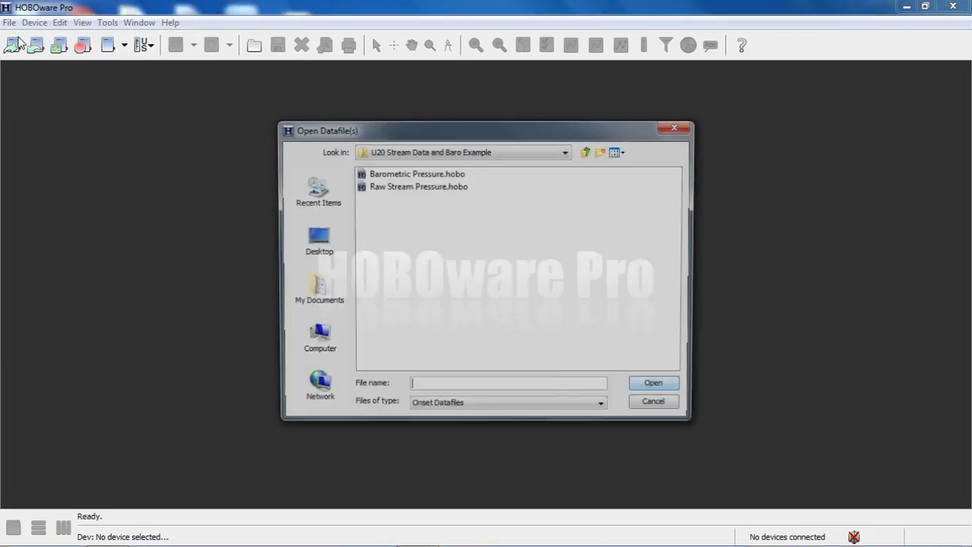
click(410, 186)
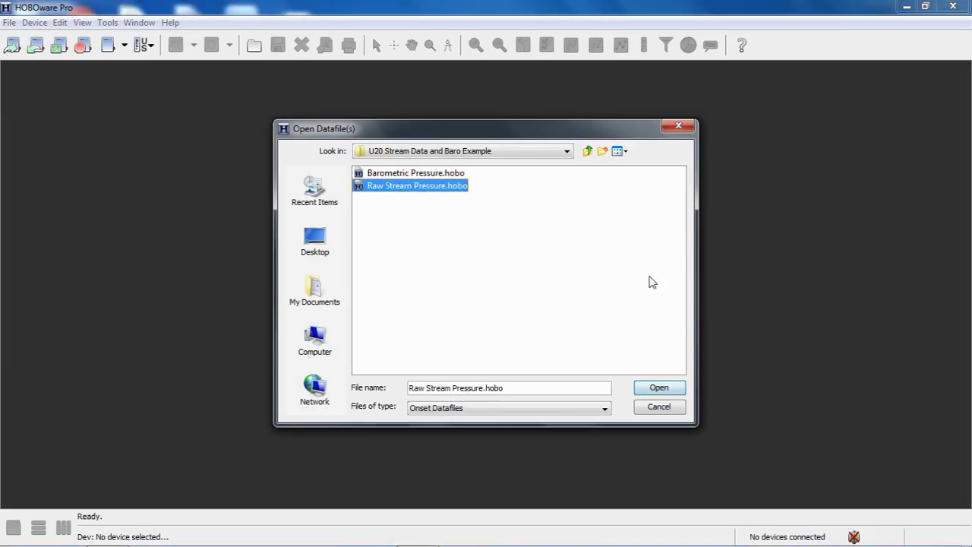
click(660, 387)
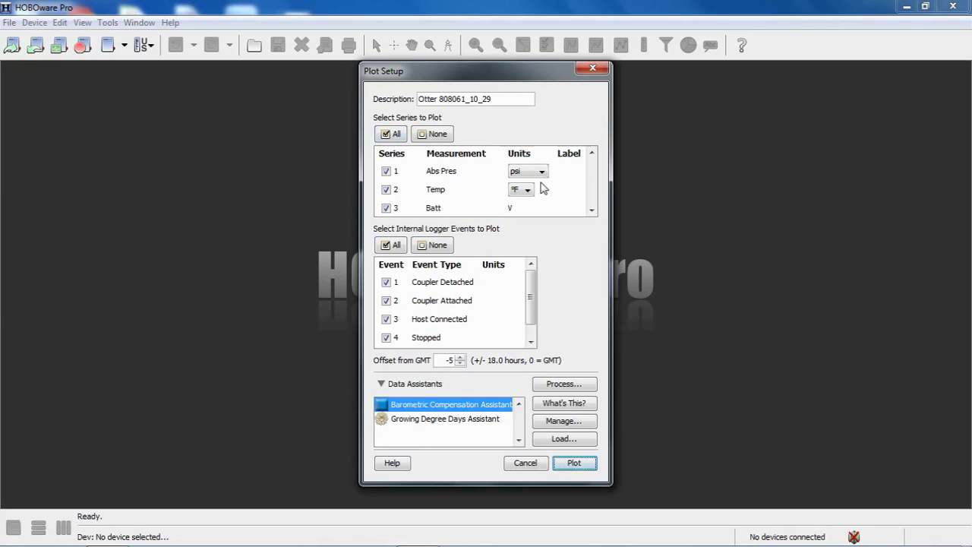
click(386, 207)
click(430, 251)
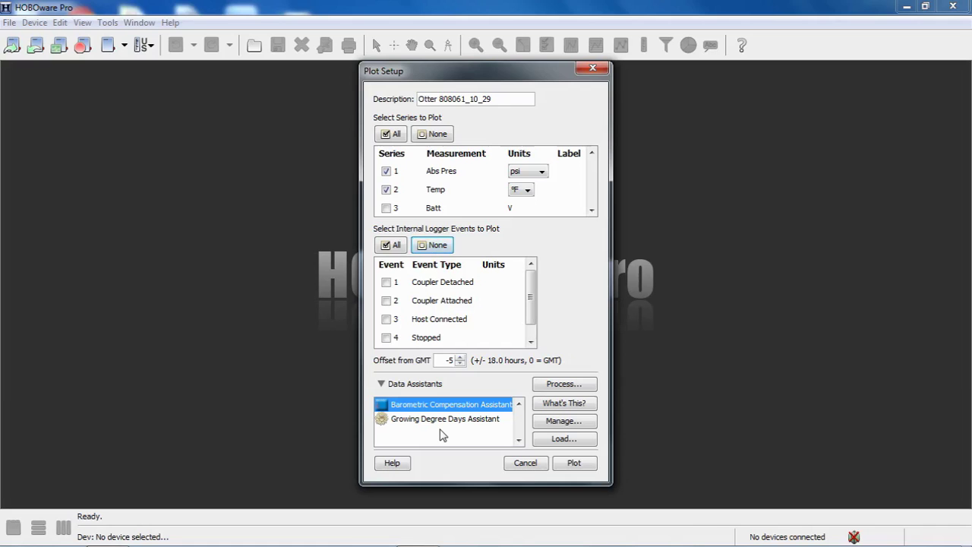
Launch the Barometric Compensation Assistant from Data Assistants to process the stream pressure data
click(577, 385)
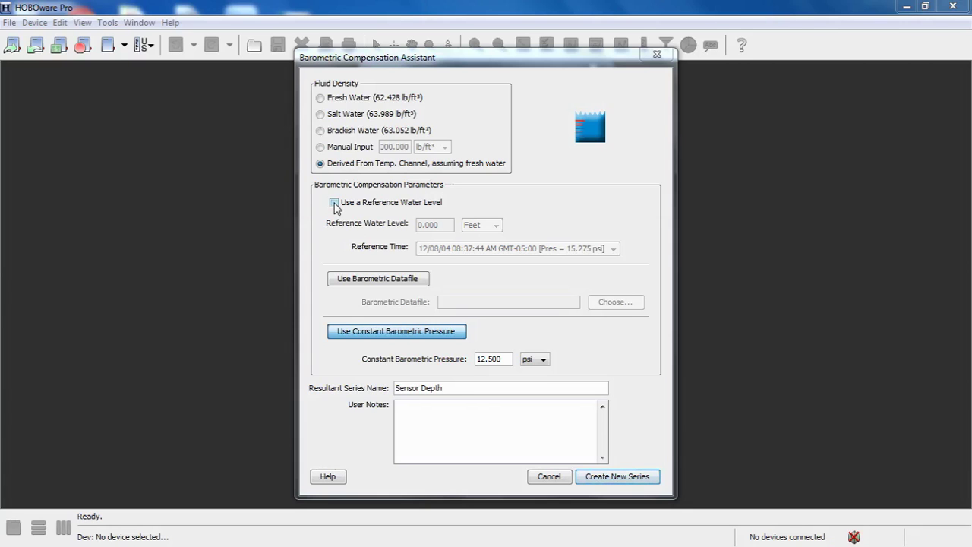
Use a 3 ft reference water level at 12/08/04 08:37:44 AM, giving a Water Level output series
click(335, 204)
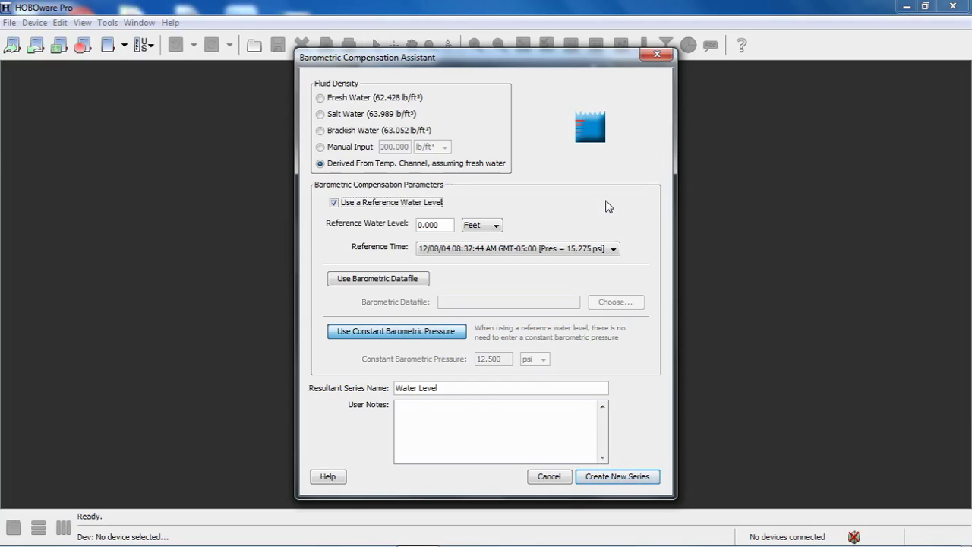
click(525, 251)
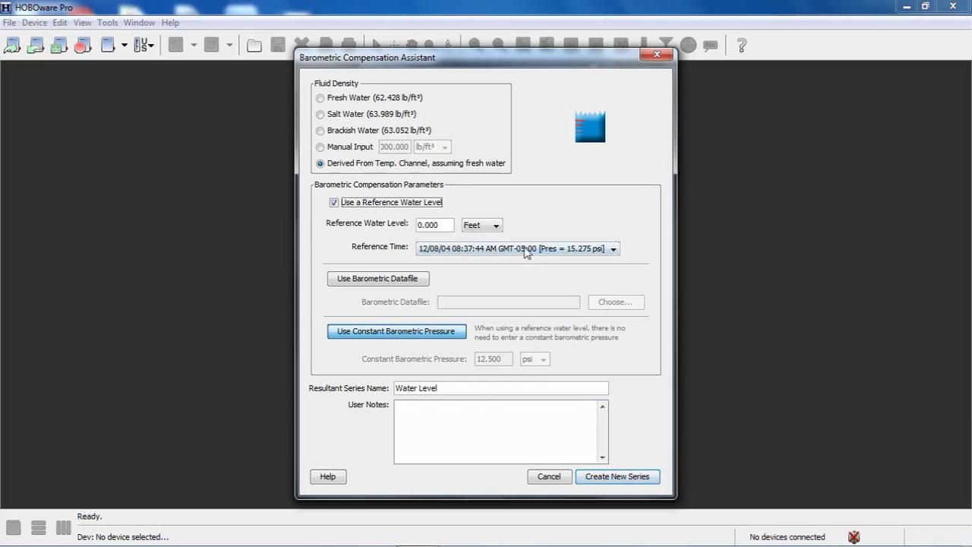
double_click(426, 224)
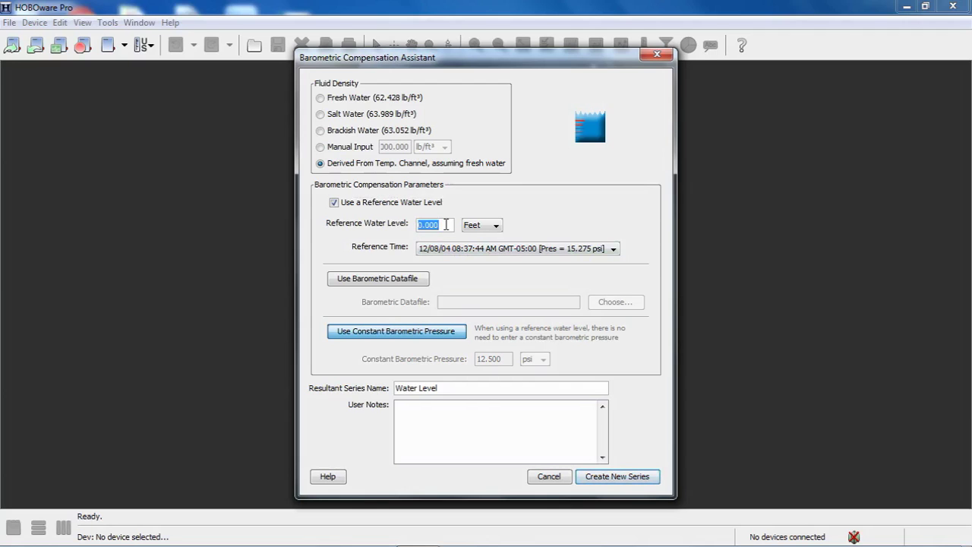
text(3)
click(614, 250)
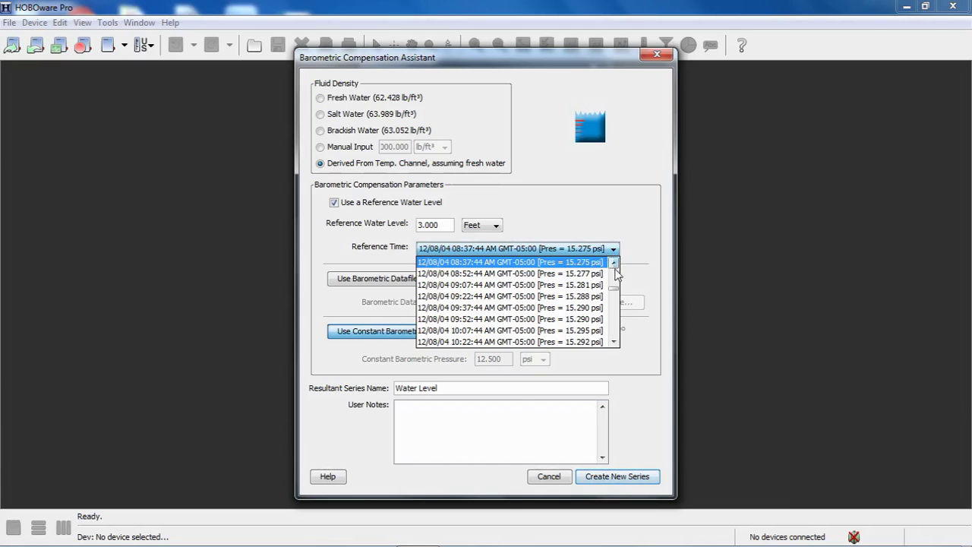
scroll(617, 295, up, 3)
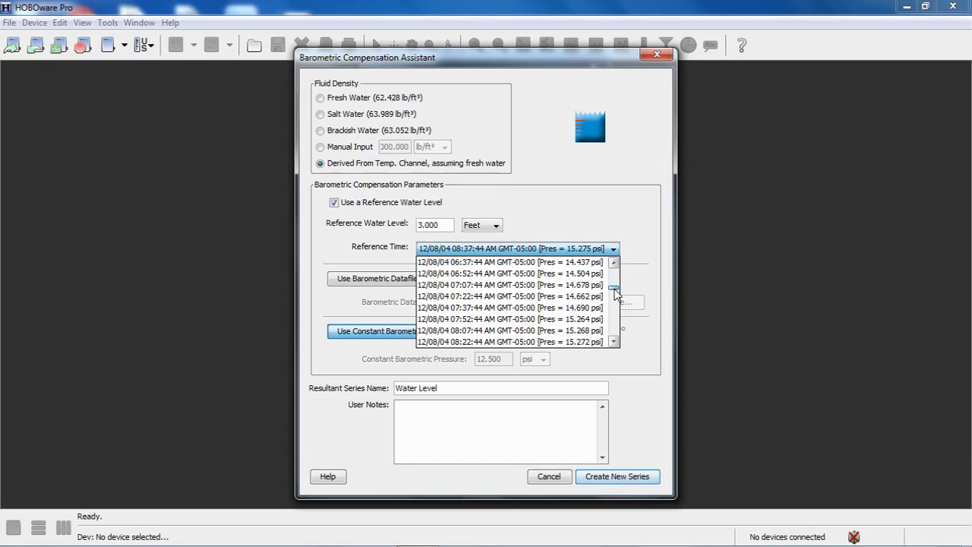
scroll(617, 294, down, 3)
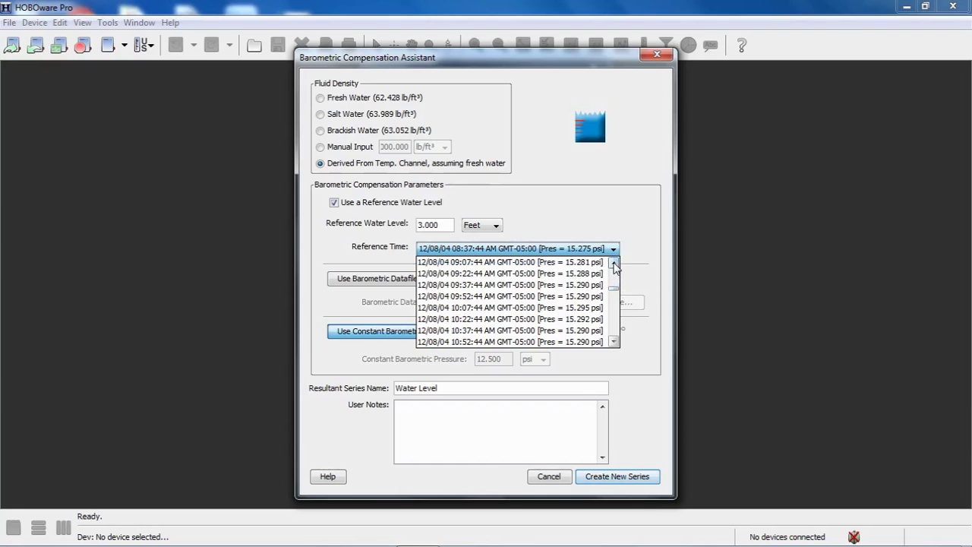
click(614, 263)
click(615, 263)
click(448, 274)
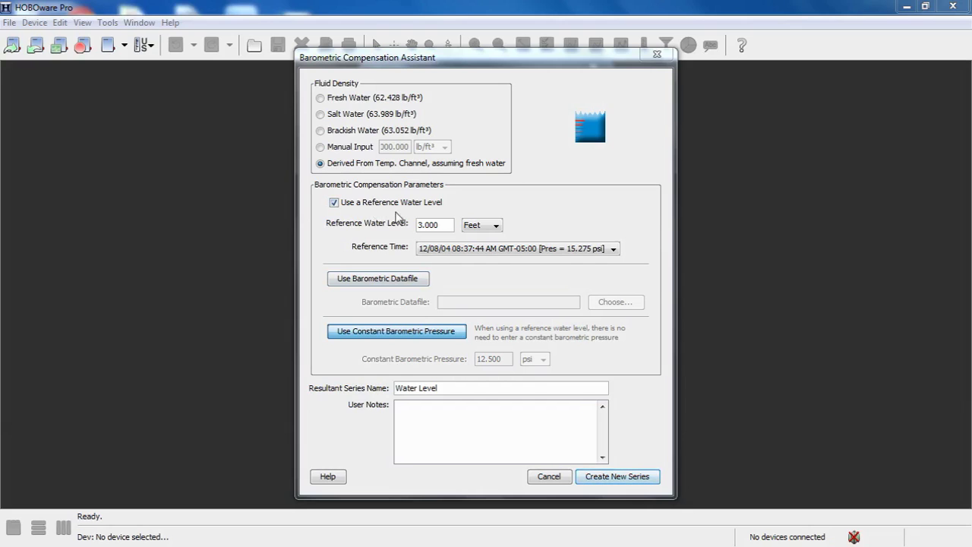
Keep psi units and the reference water level, switch to a barometric datafile, and browse for it
click(397, 331)
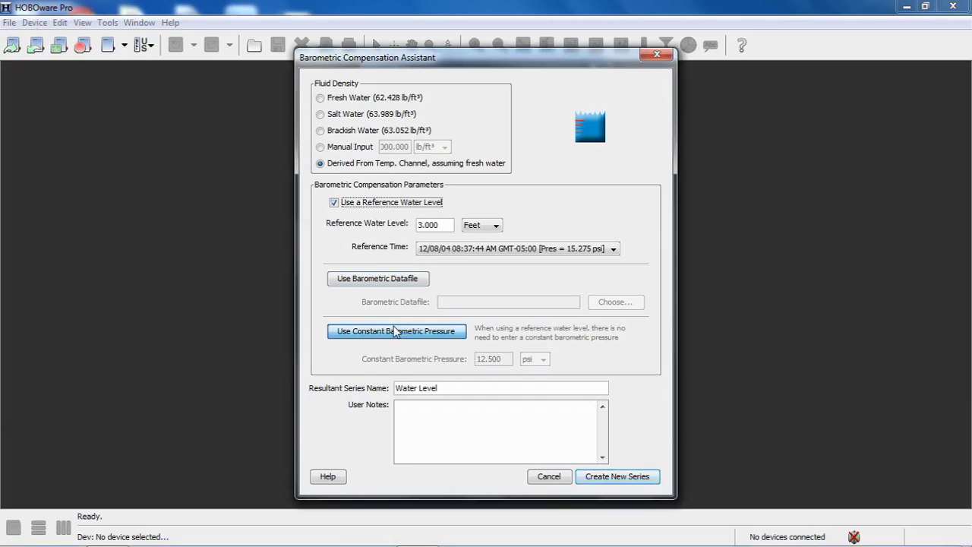
click(334, 204)
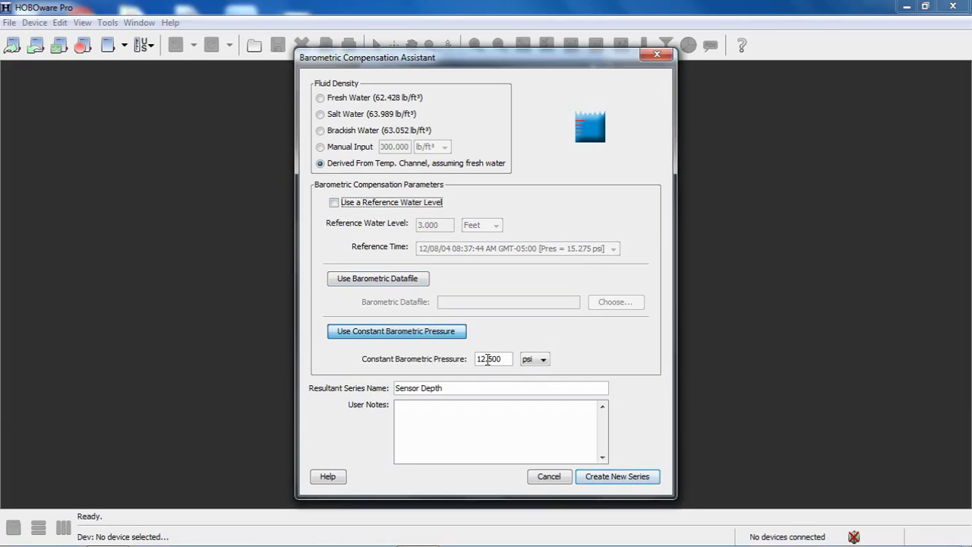
click(543, 360)
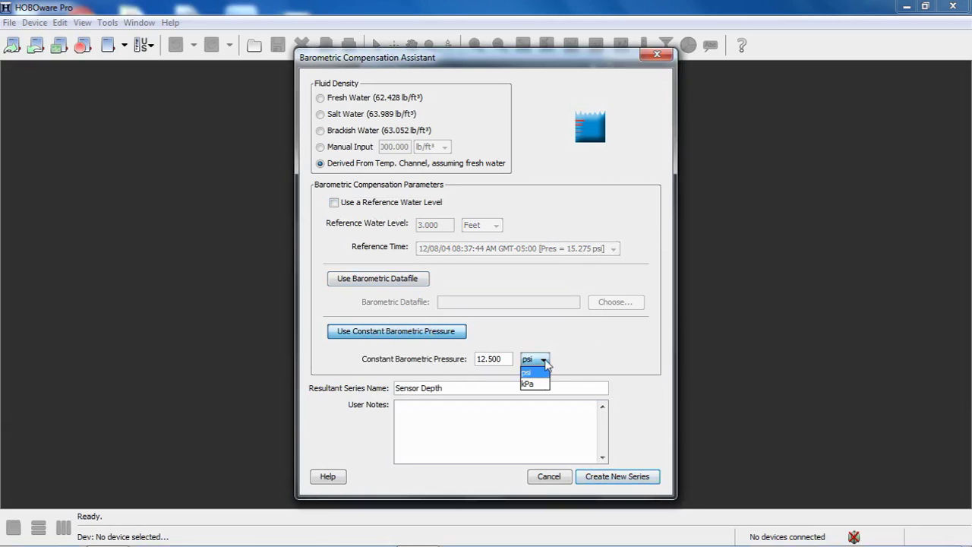
click(544, 363)
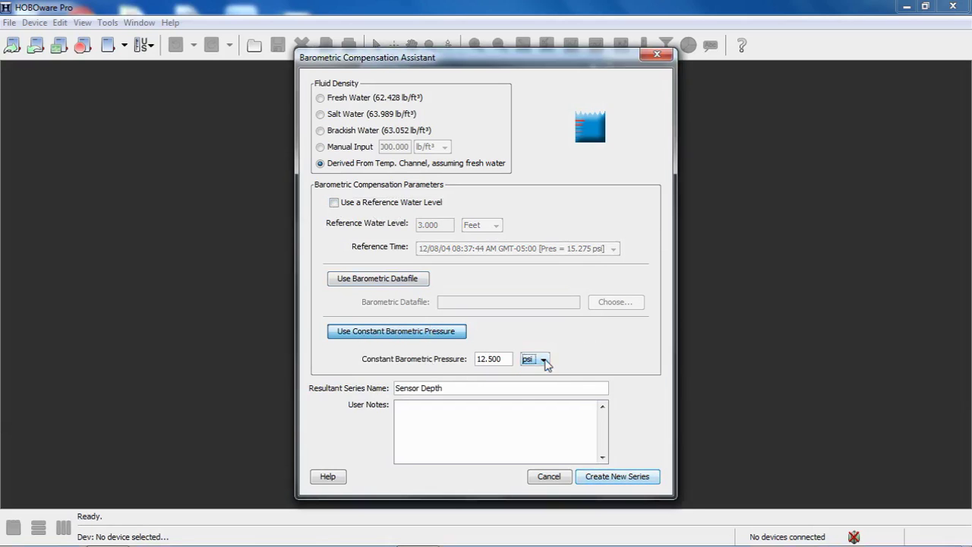
click(334, 203)
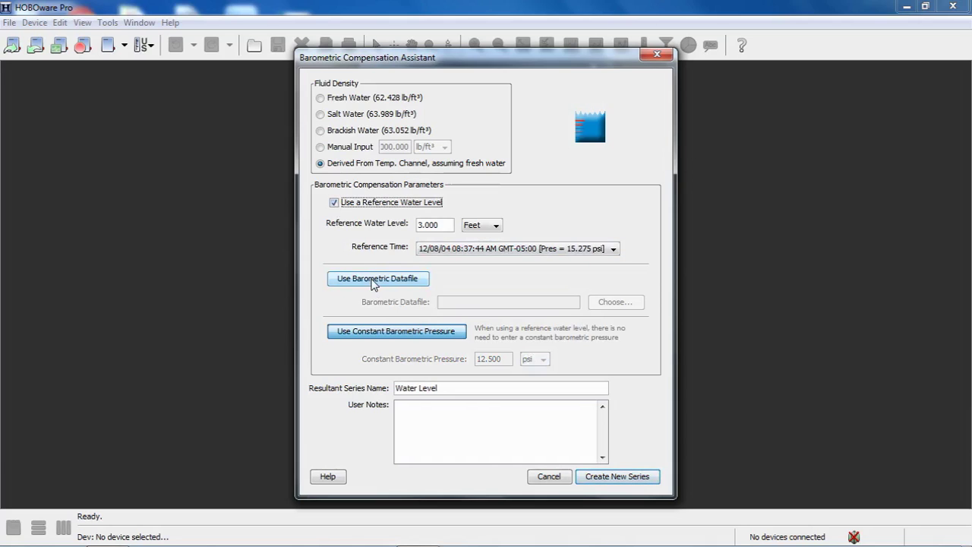
click(373, 281)
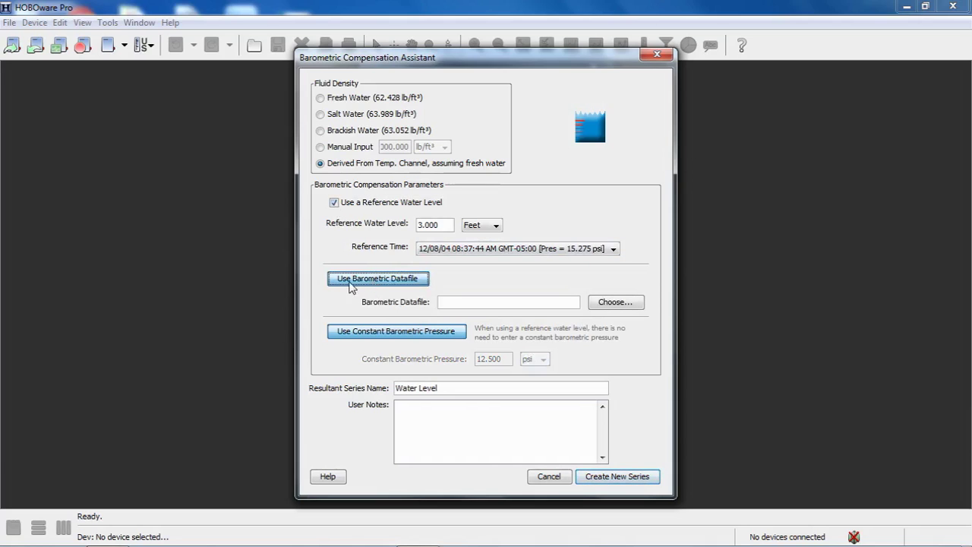
click(619, 305)
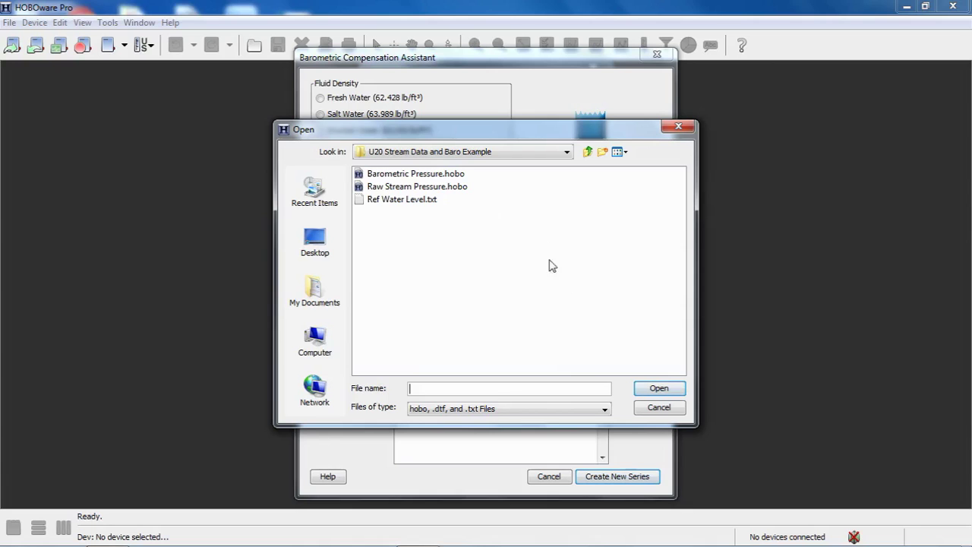
Select Barometric Pressure.hobo in the U20 Stream Data and Baro Example folder
click(429, 174)
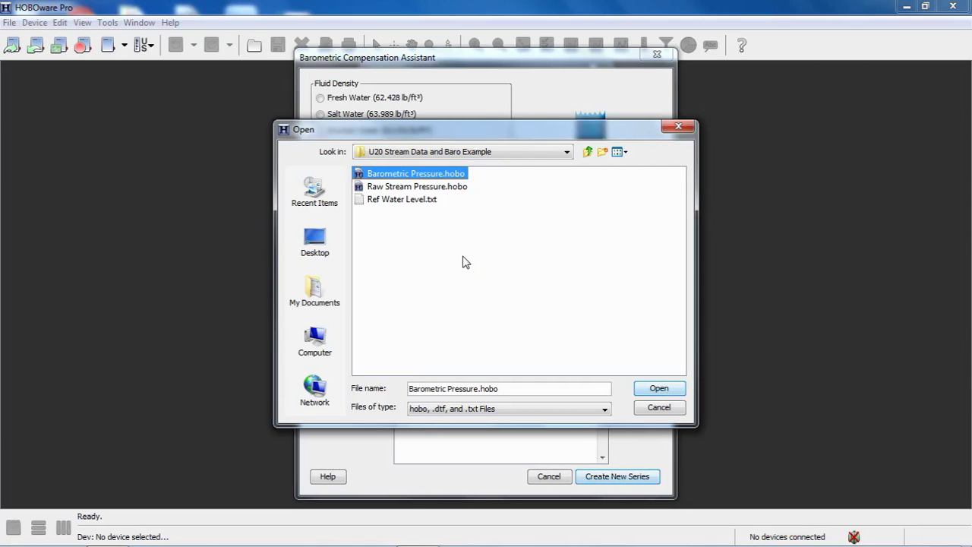
click(489, 458)
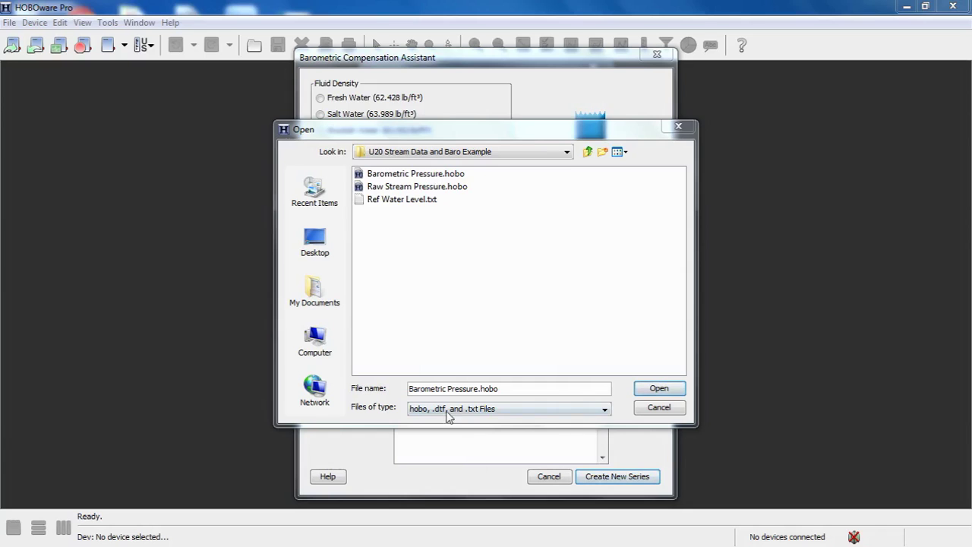
Load Barometric Pressure.hobo as the baro datafile and re-enable the reference level so the output stays Water Level
click(673, 390)
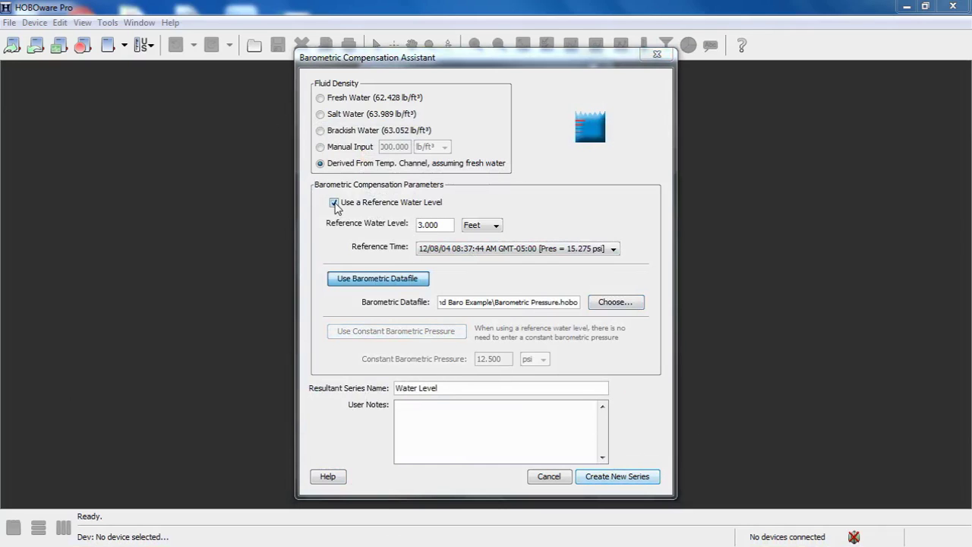
click(335, 203)
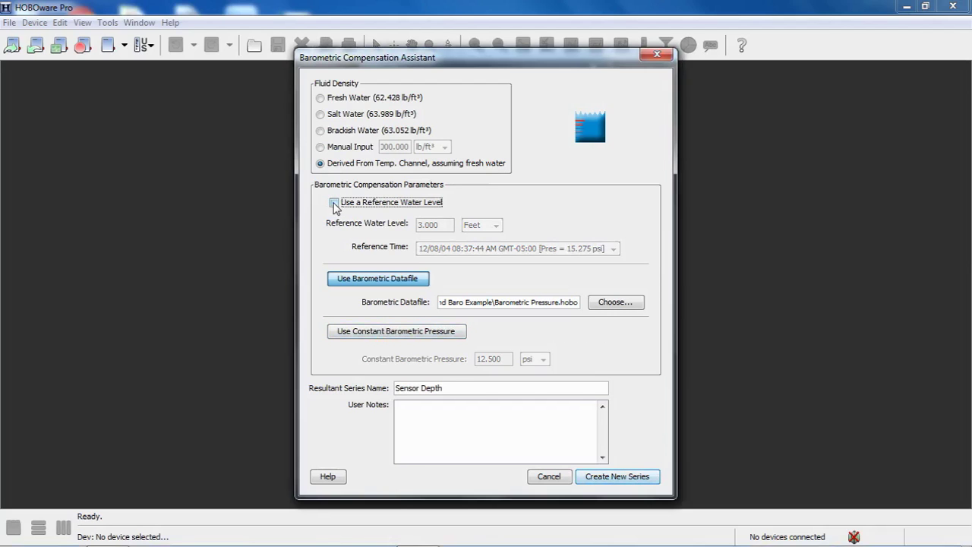
click(333, 204)
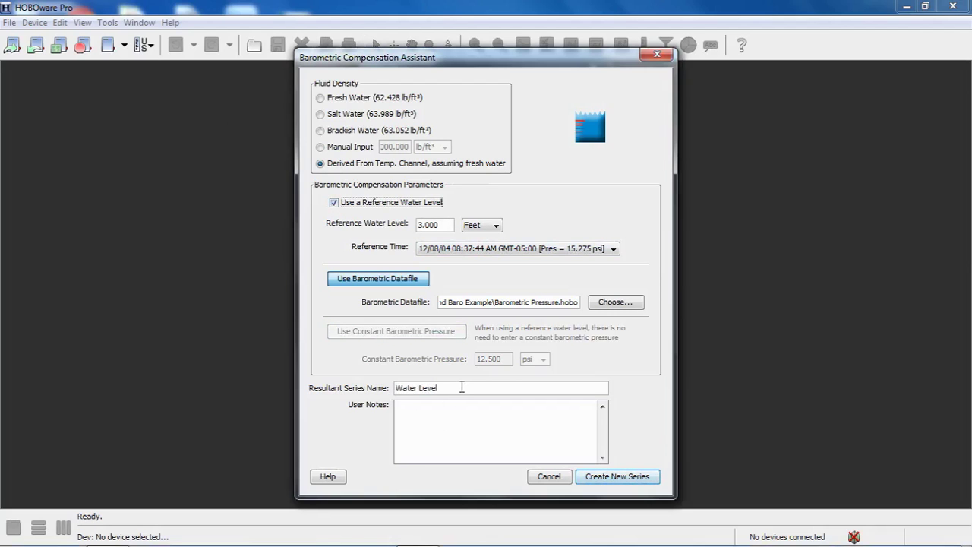
Generate the Water Level (feet) series and graph it with Abs Pres, Temp and barometric pressure
click(617, 478)
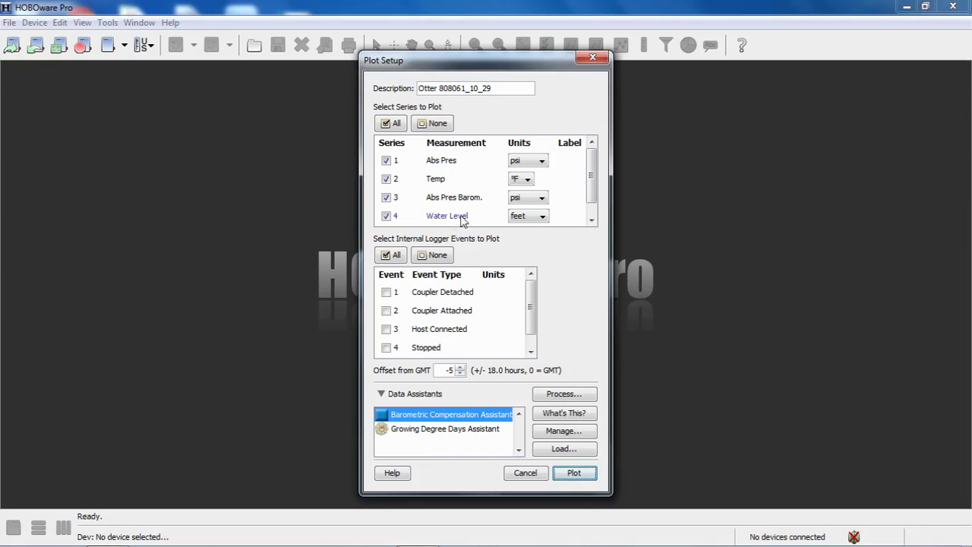
click(569, 477)
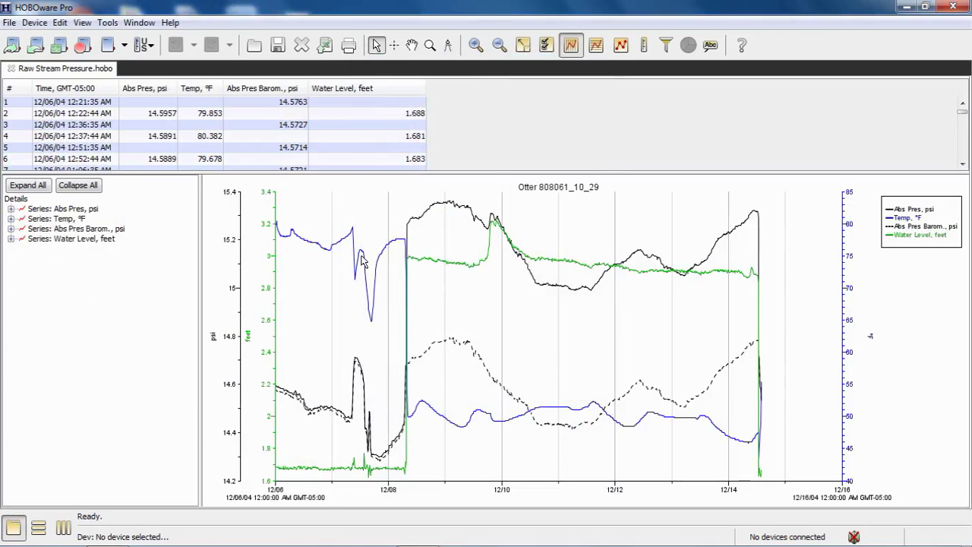
Highlight the Temp and Water Level curves from the Details tree, then clear the highlight
click(68, 220)
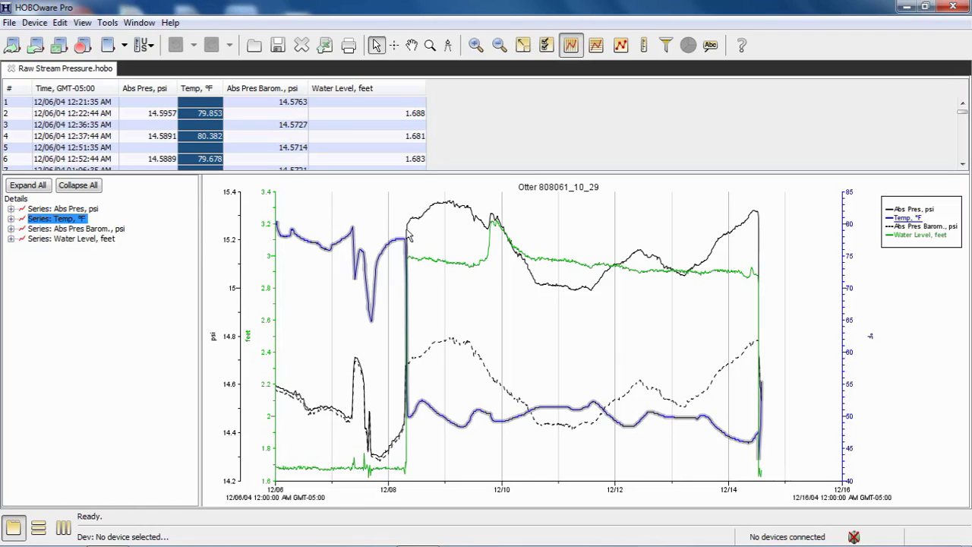
click(96, 238)
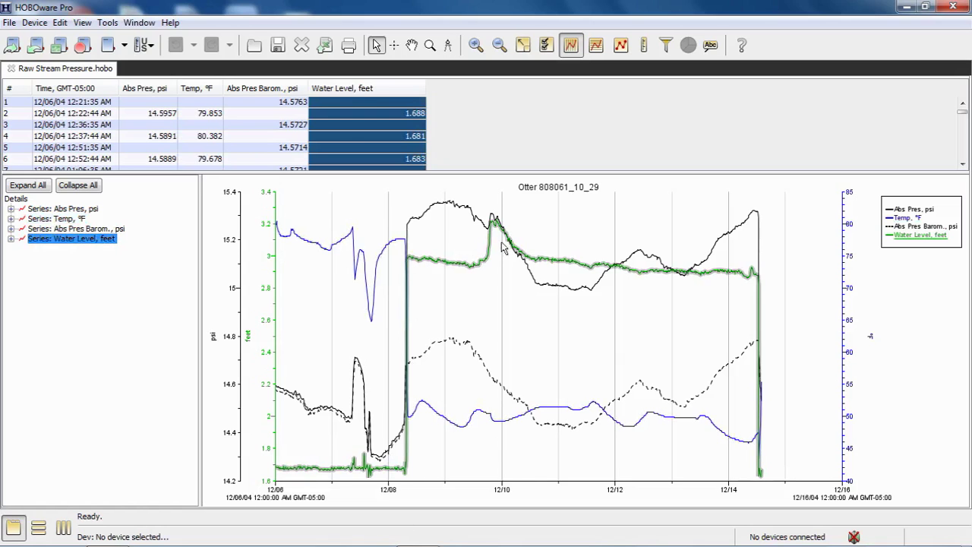
click(60, 437)
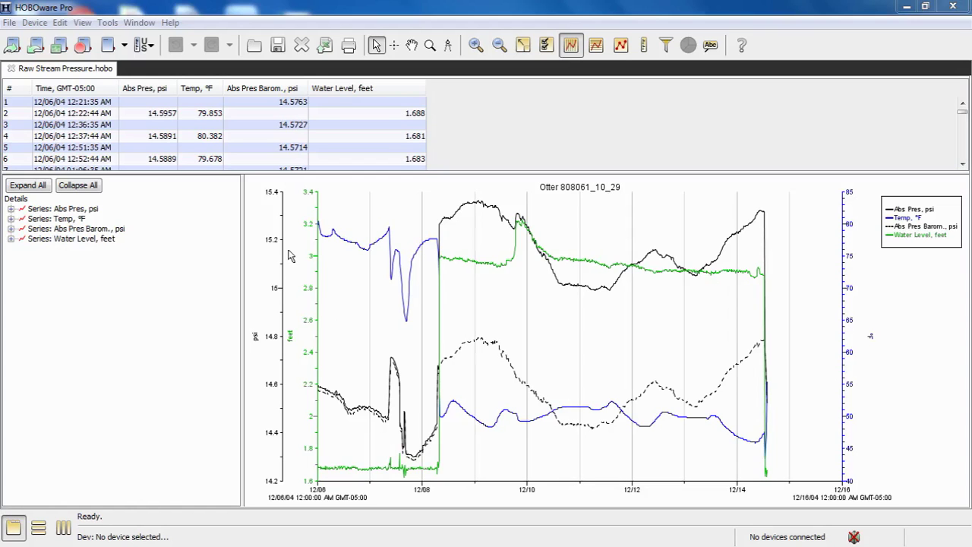
click(11, 23)
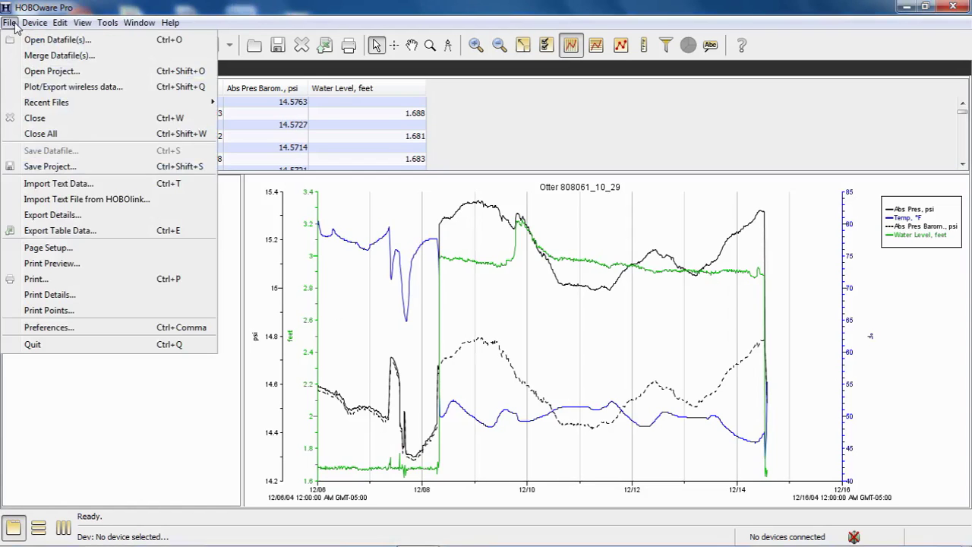
click(38, 170)
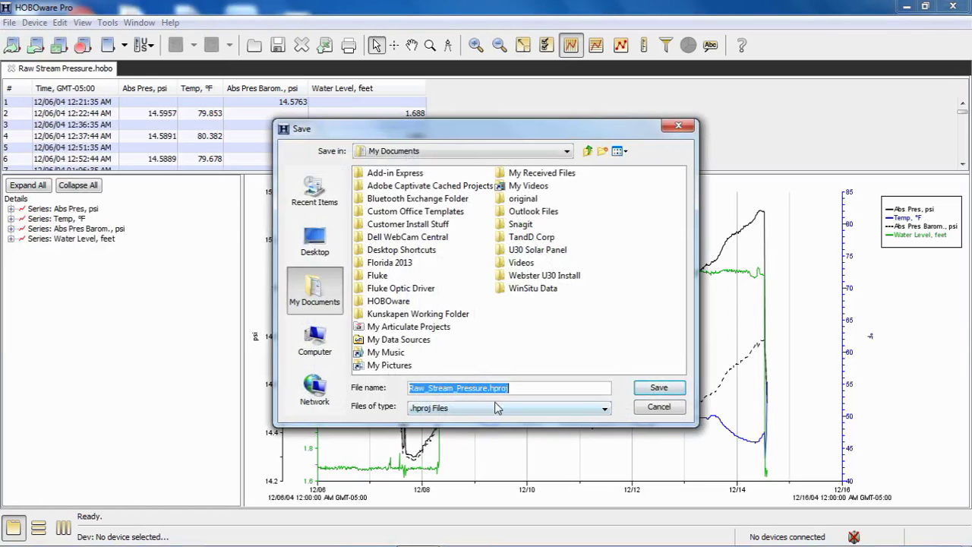
click(647, 410)
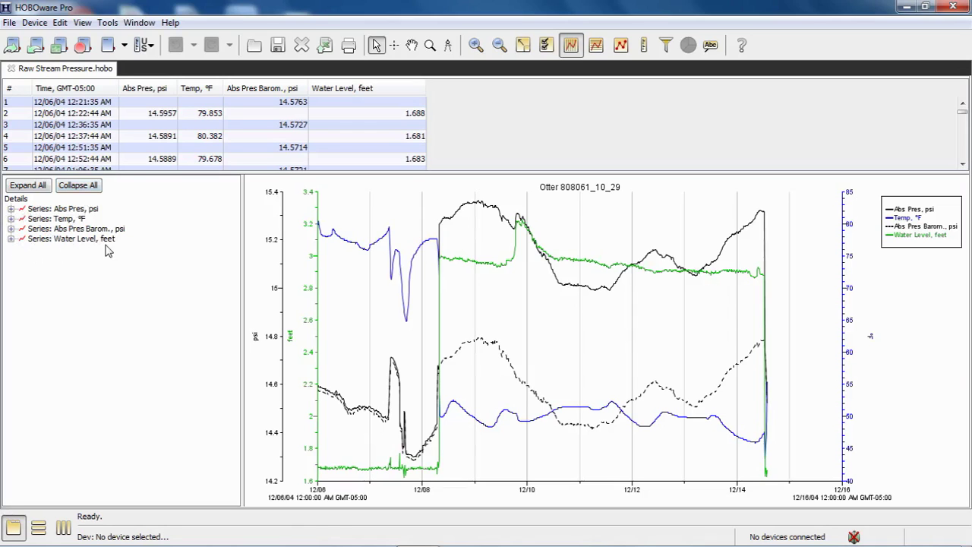
Expand Series: Water Level, feet and its Barometric Compensation Parameters in the Details pane
click(10, 239)
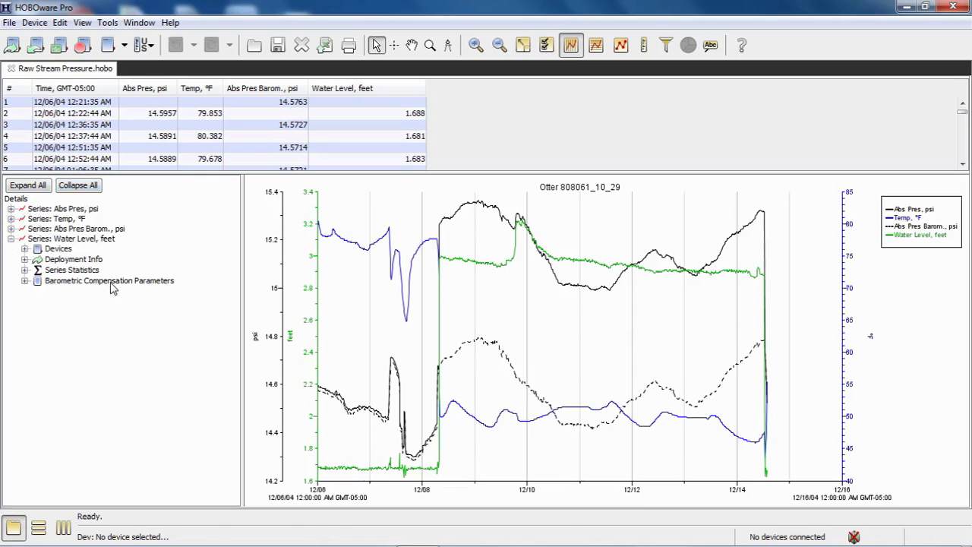
click(25, 281)
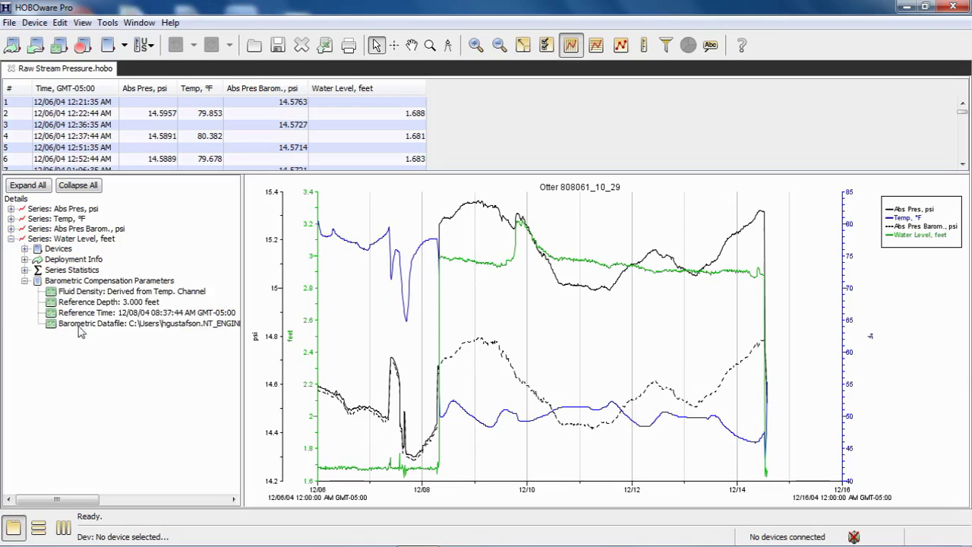